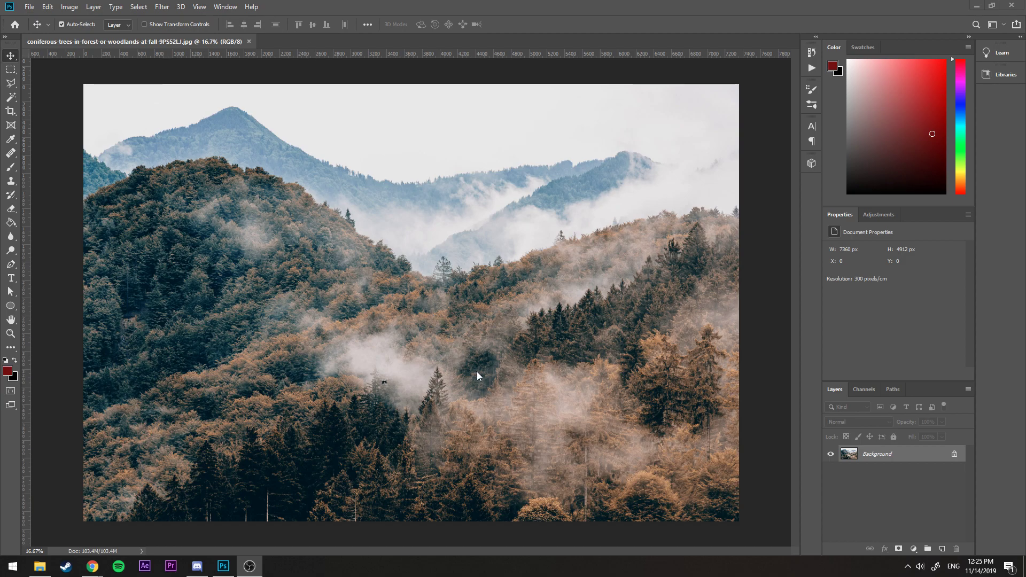
Add a new empty layer and draw a large elliptical selection covering most of the photo
click(942, 552)
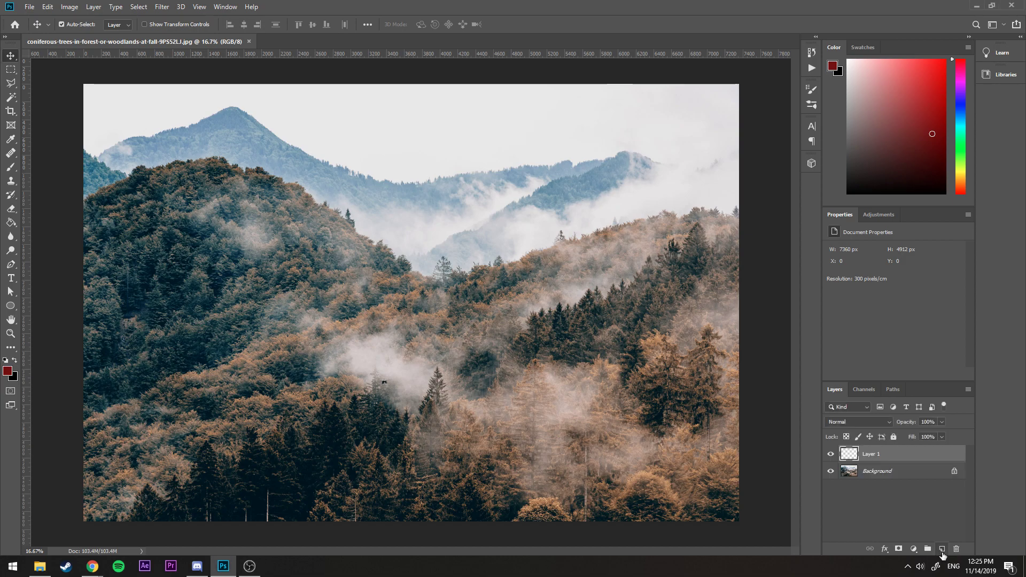
click(10, 71)
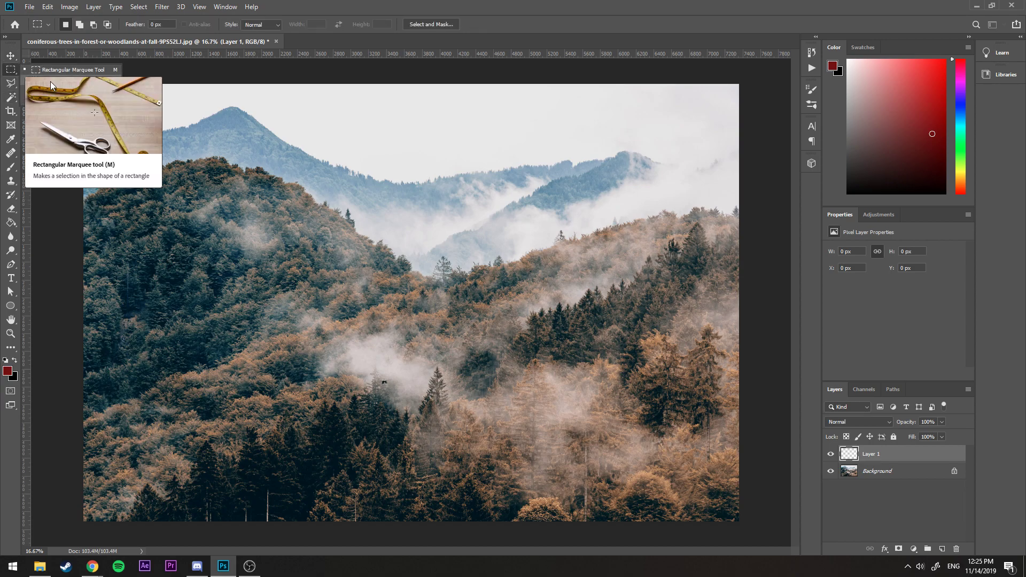
click(60, 81)
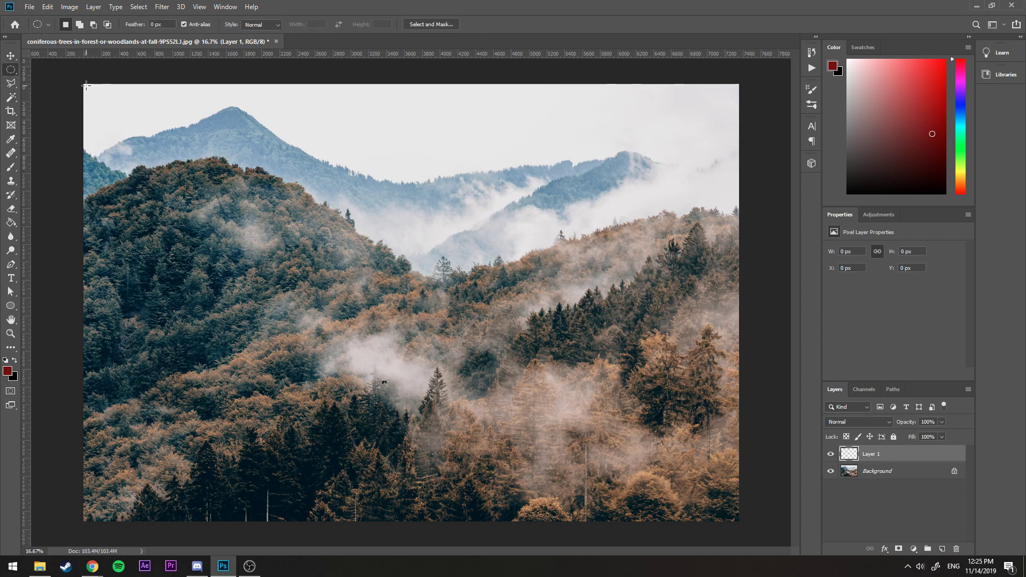
drag(85, 84, 729, 513)
Enter a 100-pixel feather for the elliptical selection
click(162, 8)
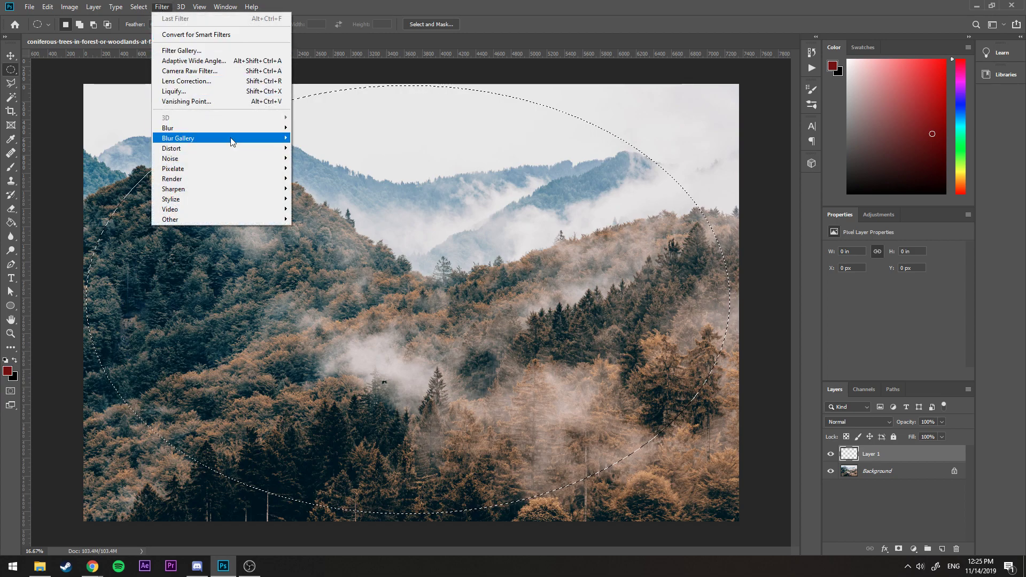
mouse_move(138, 7)
mouse_move(171, 159)
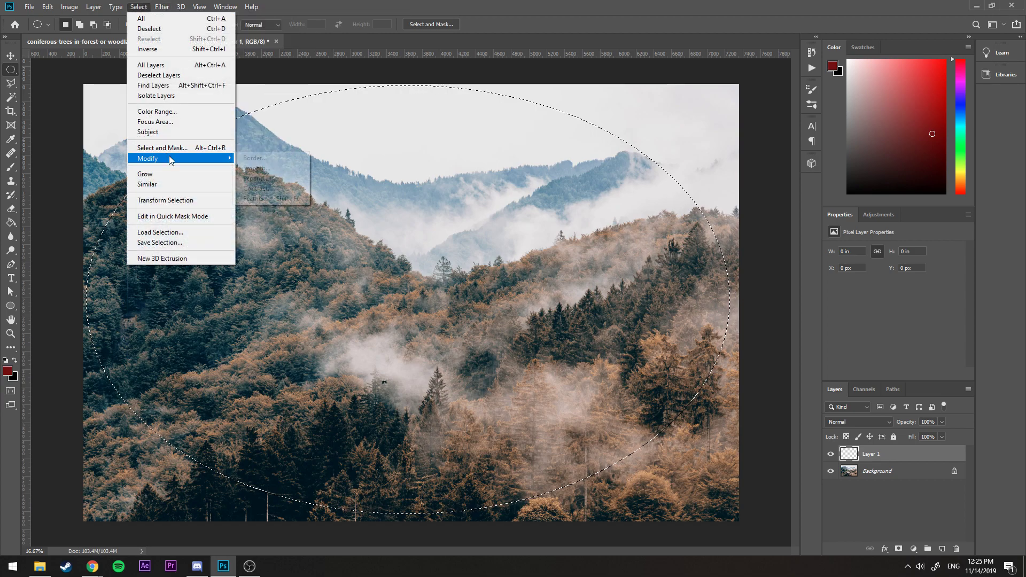
click(255, 199)
text(100)
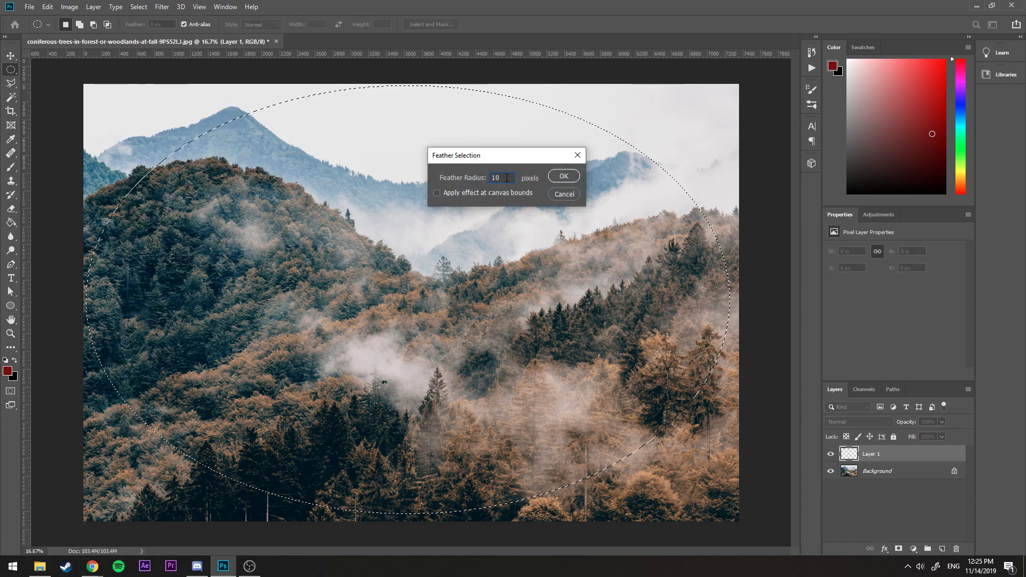
Apply the 100 px feather and invert the selection to the area outside the ellipse
click(564, 176)
click(138, 7)
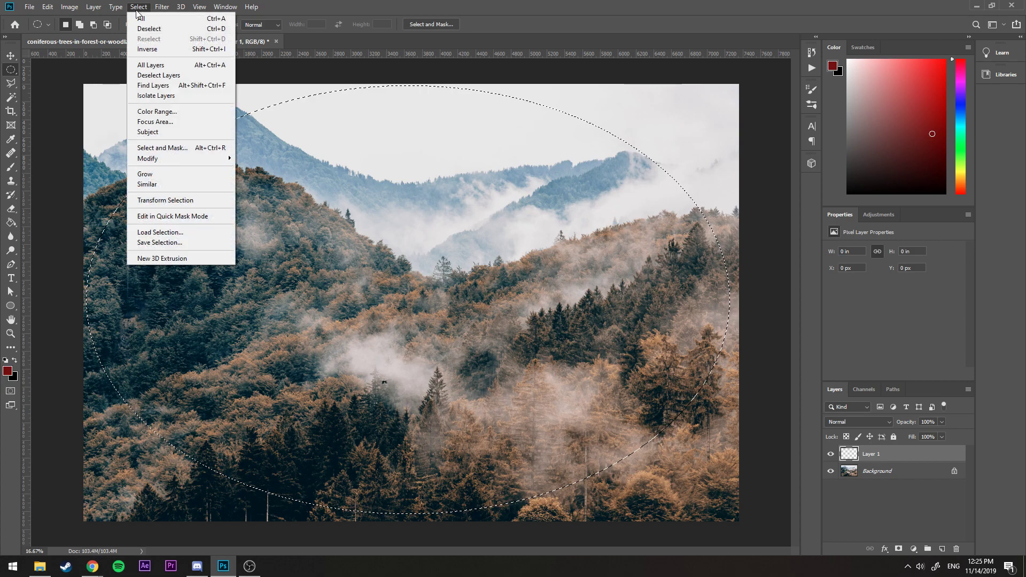
click(151, 49)
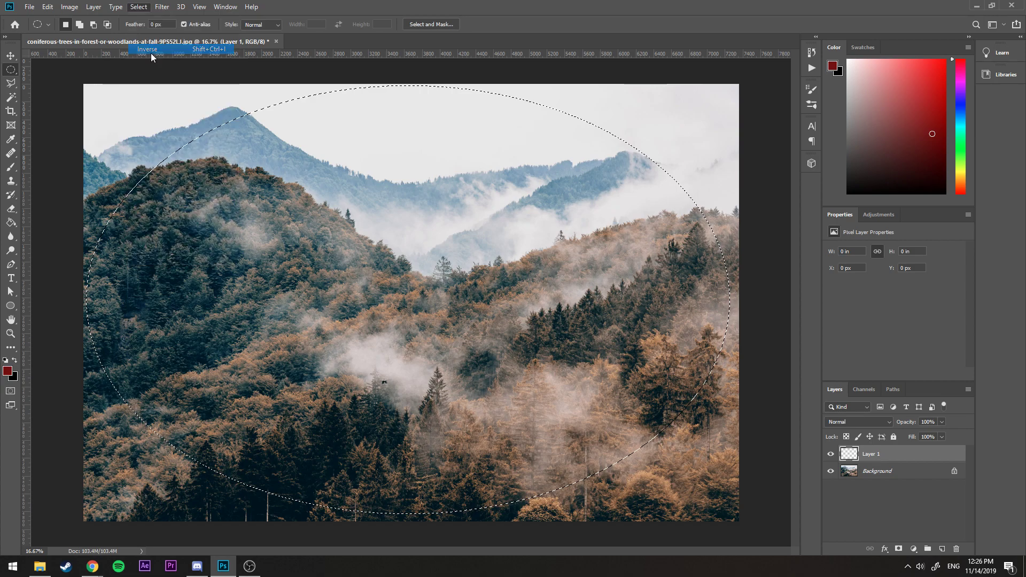
Fill the area outside the ellipse with black (000000) using the Paint Bucket
click(7, 370)
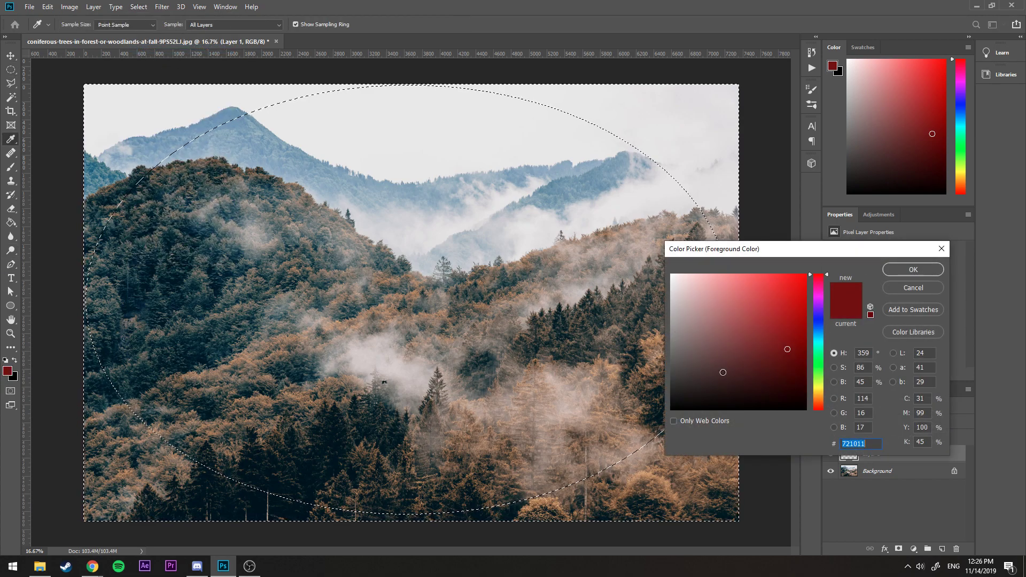
text(000000)
key(Return)
key(g)
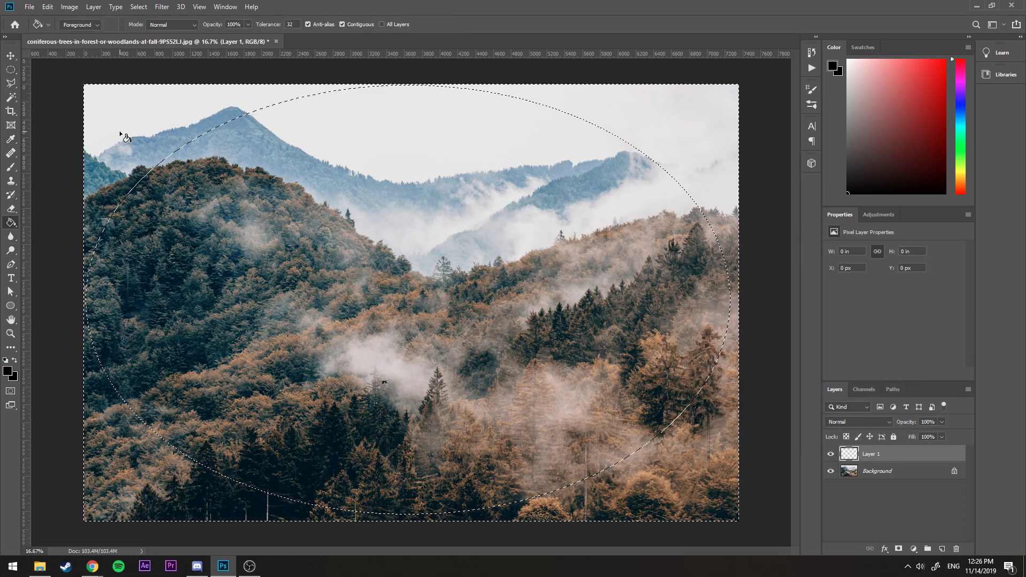
click(131, 149)
Deselect to view the vignette, then delete the black vignette layer
key(w)
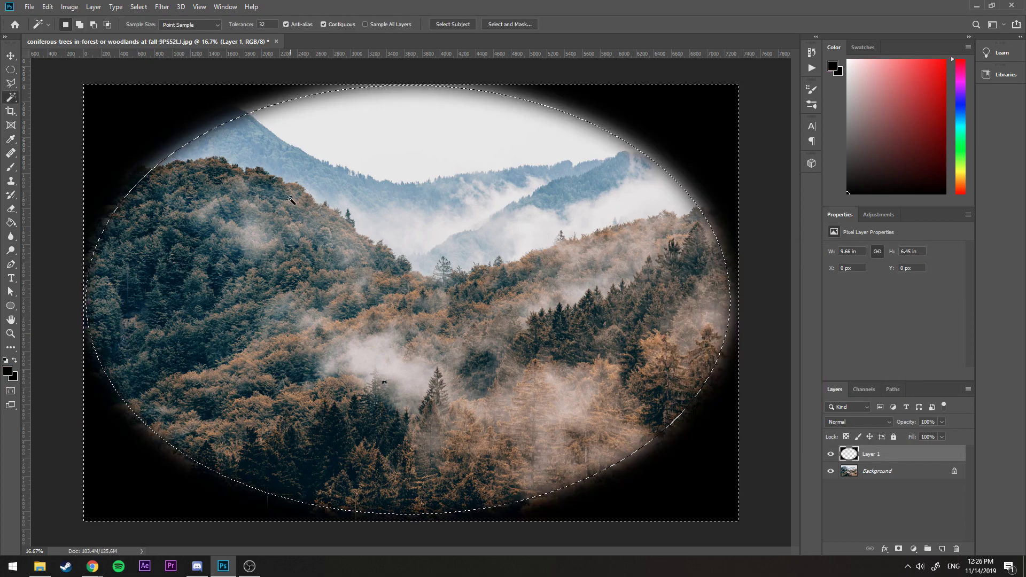
key(ctrl+d)
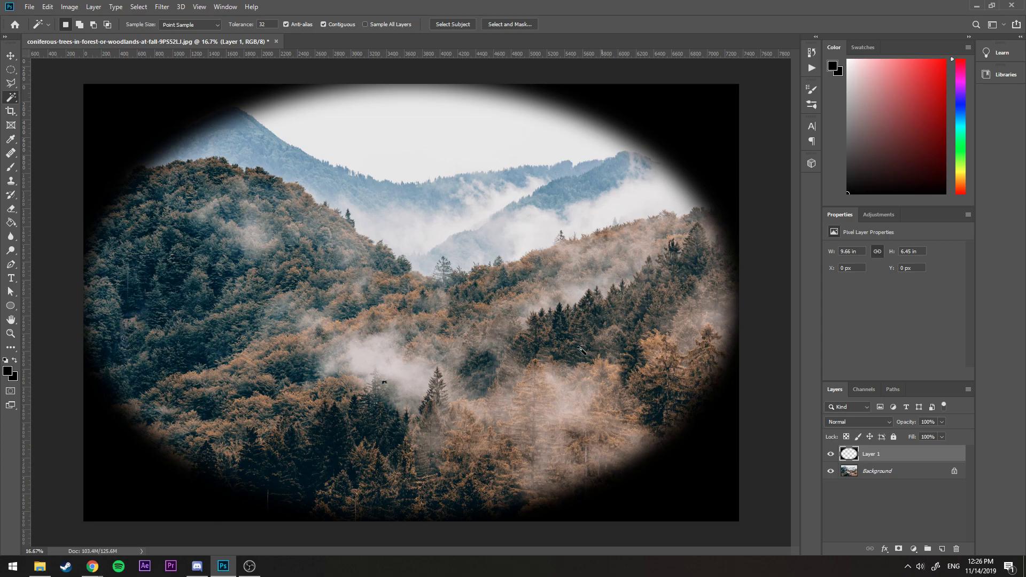
key(Delete)
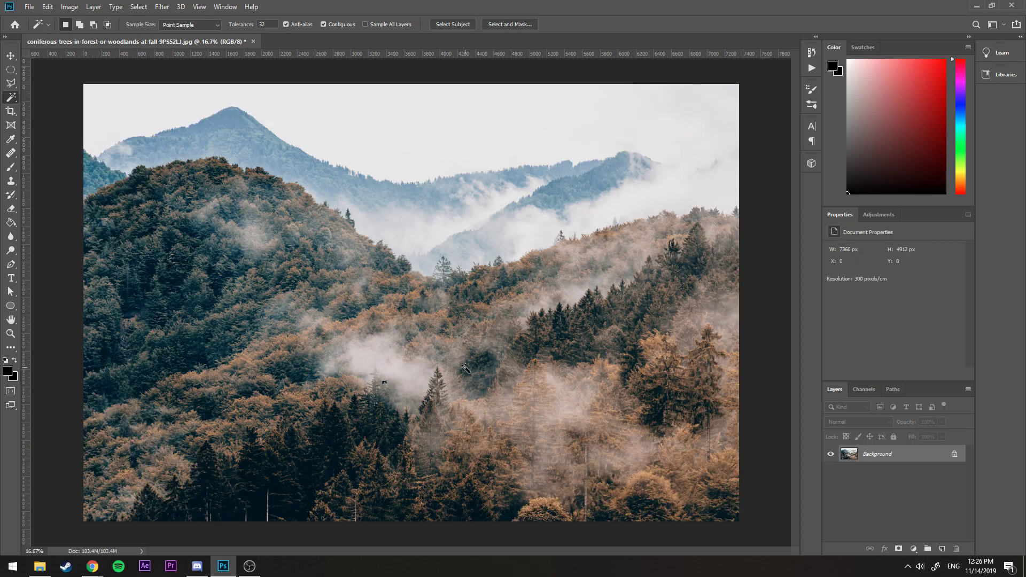
Draw a black Ellipse 1 shape layer, about 7302 × 4812 px, over nearly the whole photo
click(10, 306)
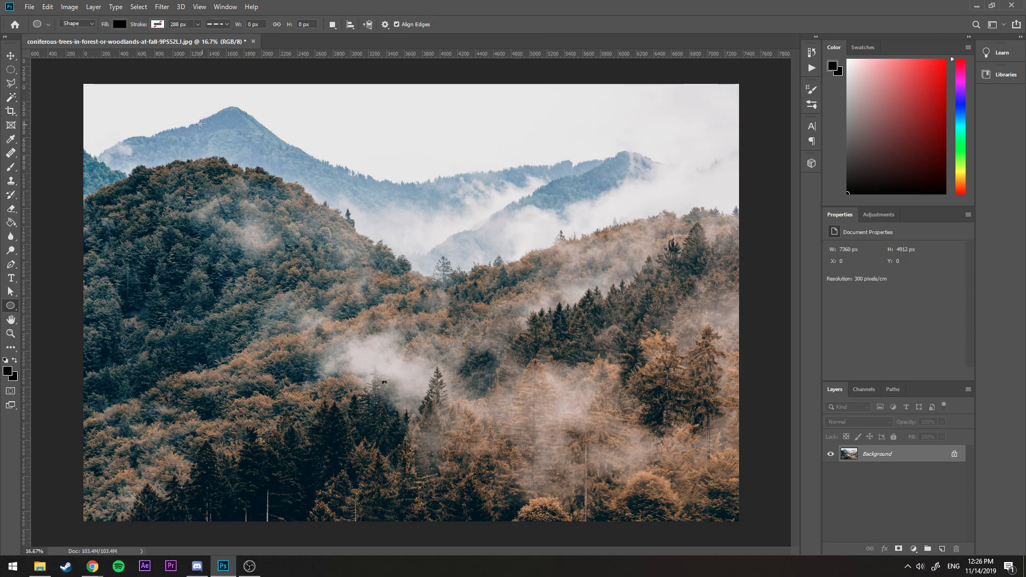
drag(86, 84, 736, 513)
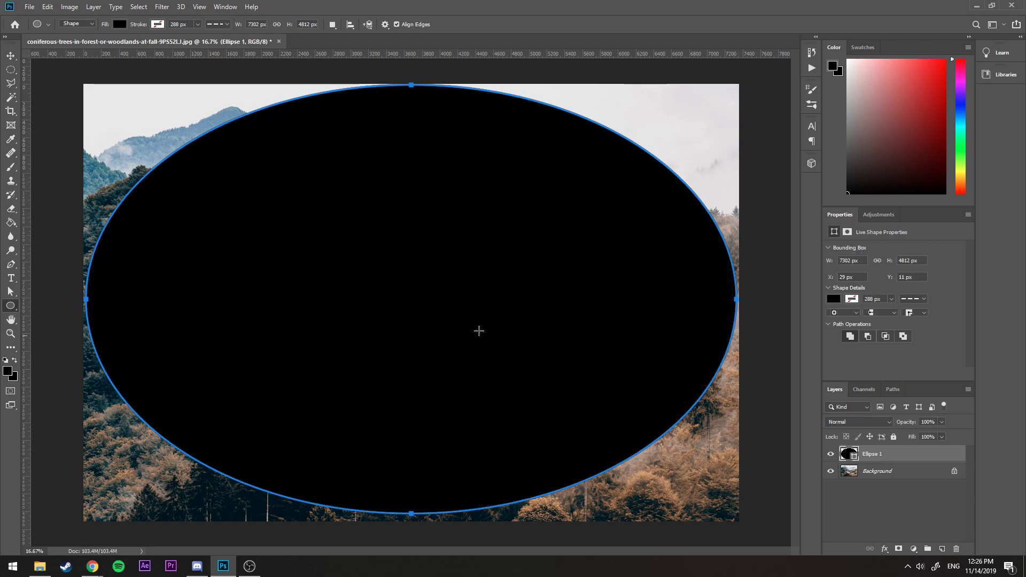
Check the ellipse's fill and stroke, then apply Subtract Front Shape so the photo shows through
click(120, 24)
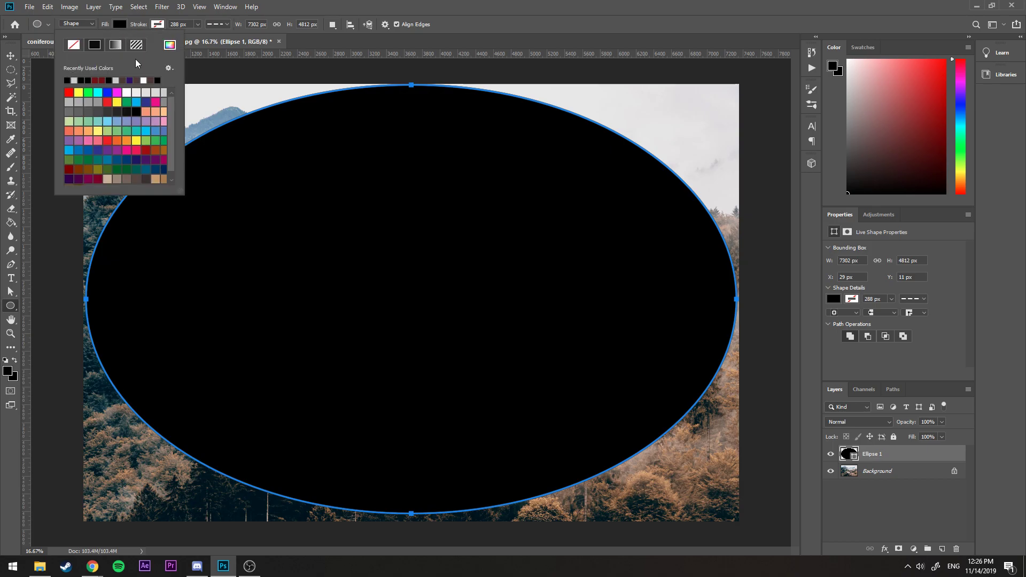
click(131, 24)
click(158, 24)
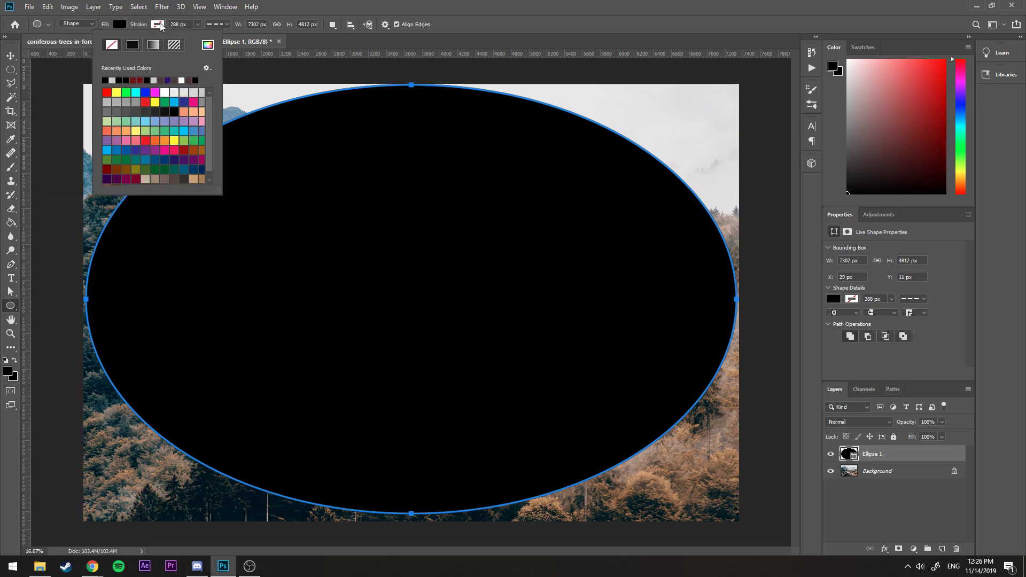
click(481, 27)
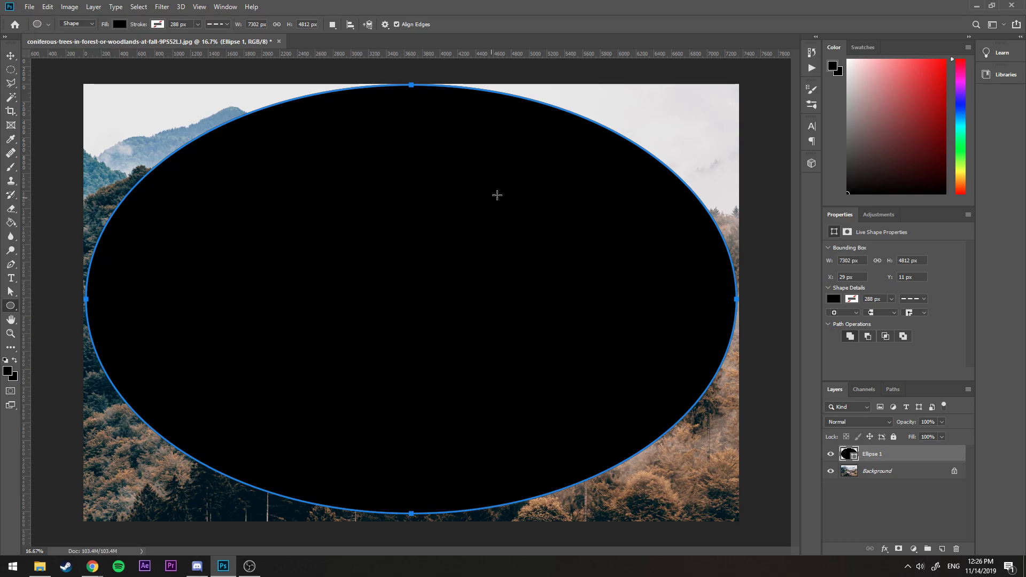
click(332, 26)
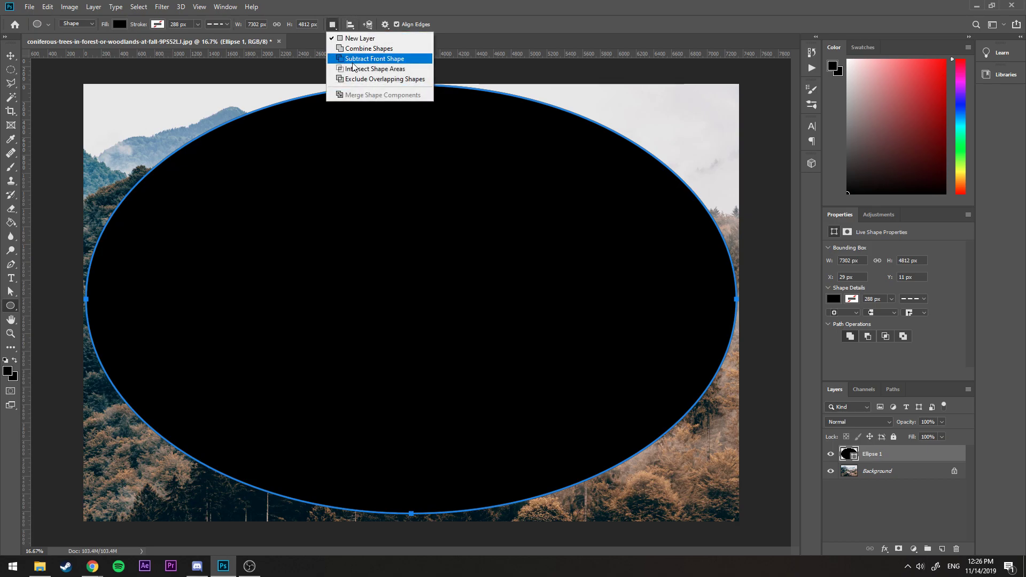
click(377, 60)
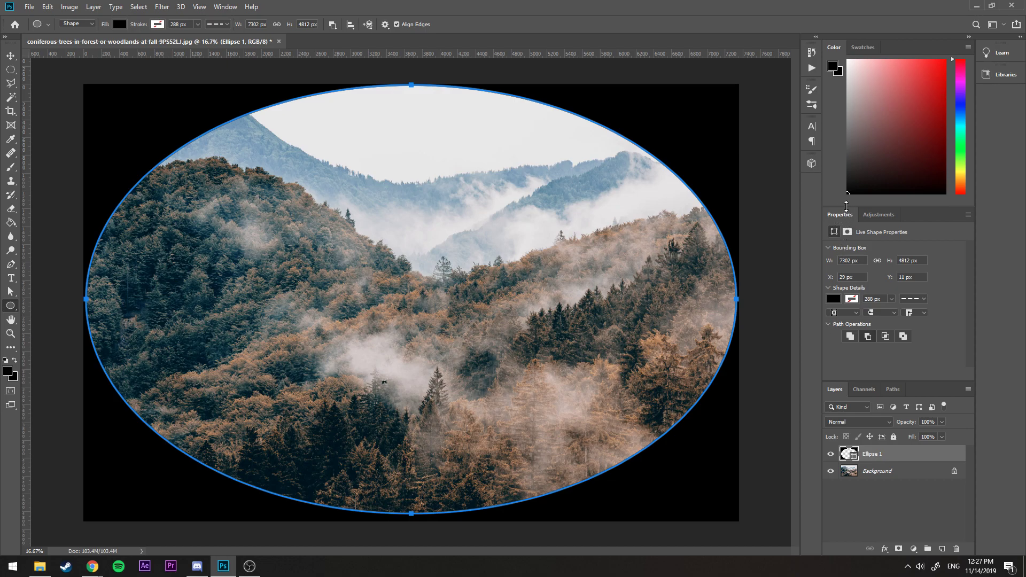
Set the Ellipse 1 mask feather to about 537 px in the Masks properties
click(225, 8)
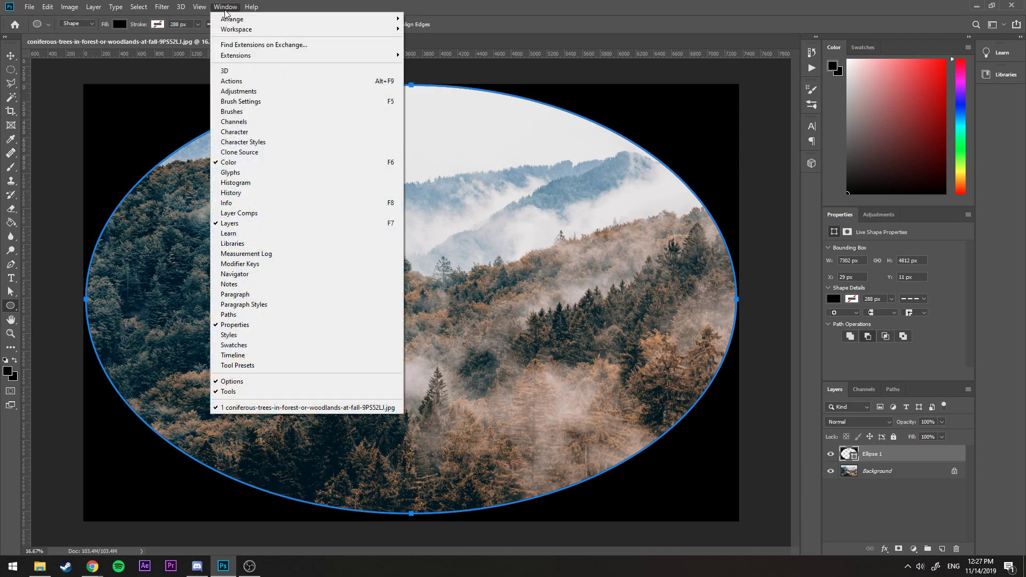
click(902, 460)
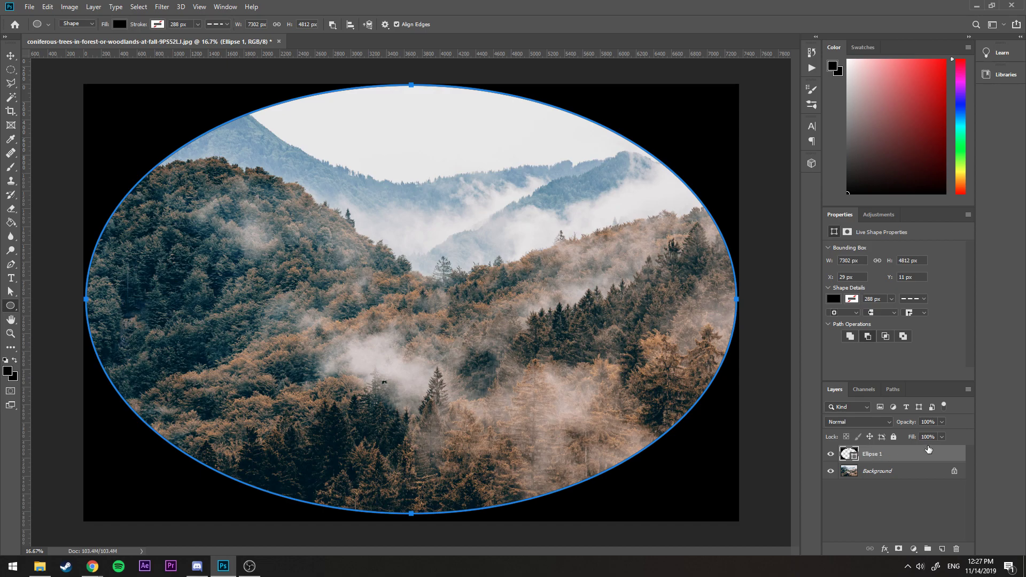
click(847, 233)
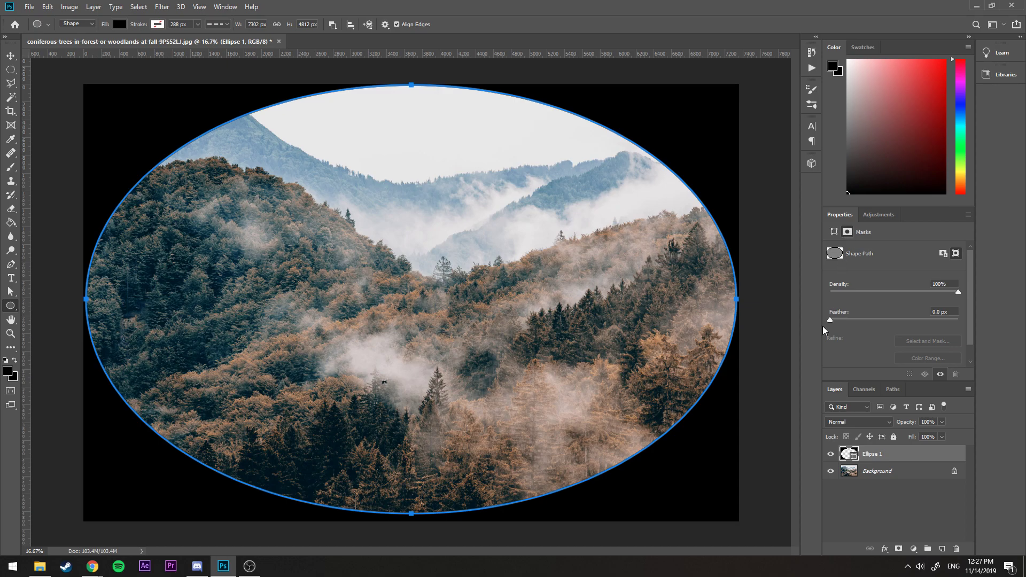
drag(829, 319, 947, 320)
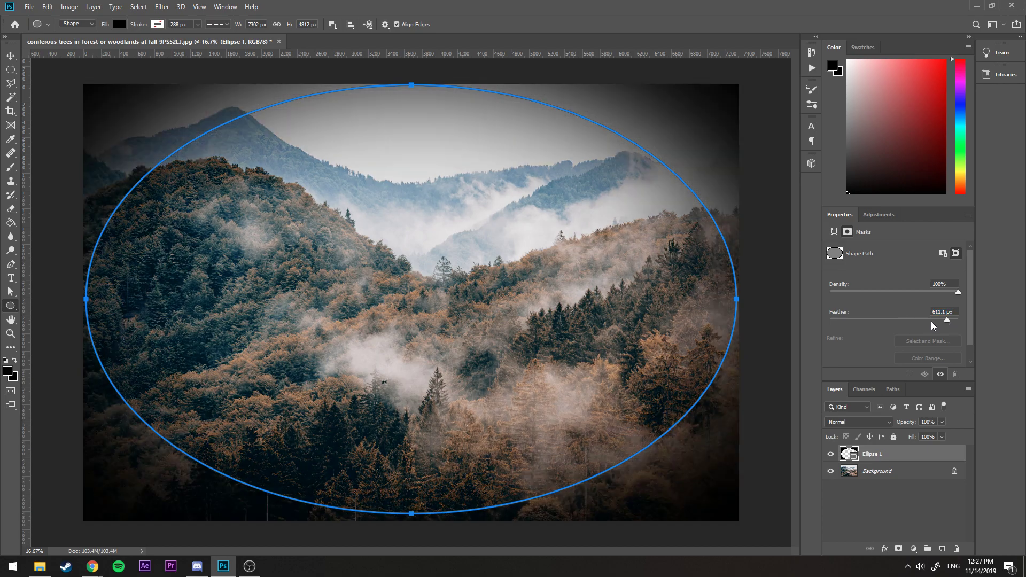
drag(937, 319, 936, 320)
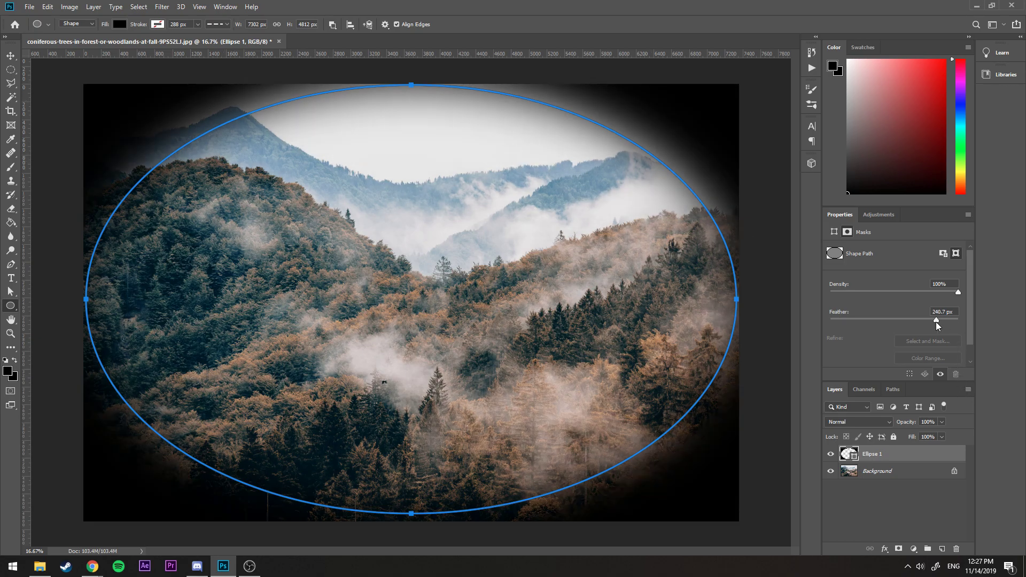
drag(936, 320, 781, 320)
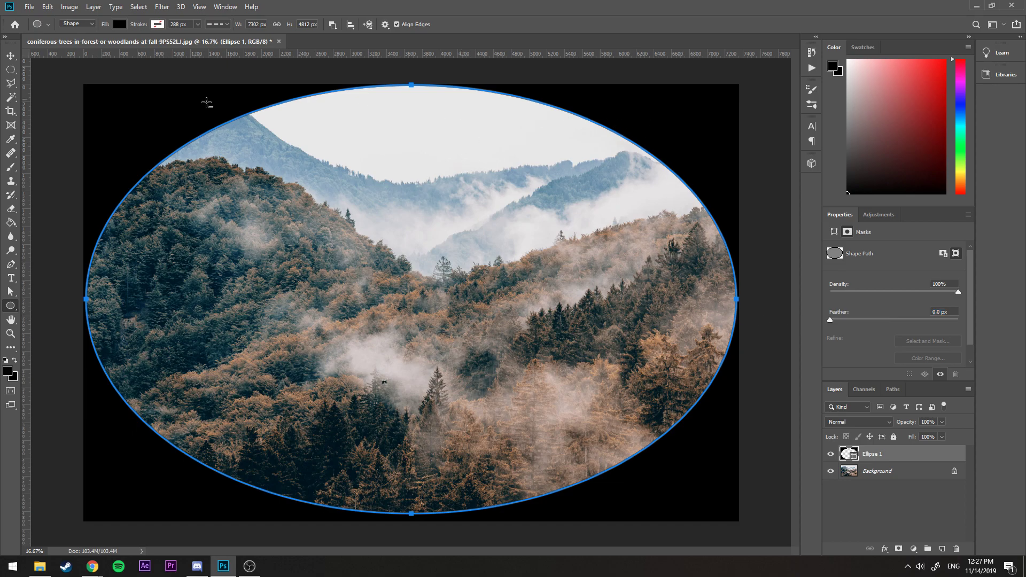
click(898, 321)
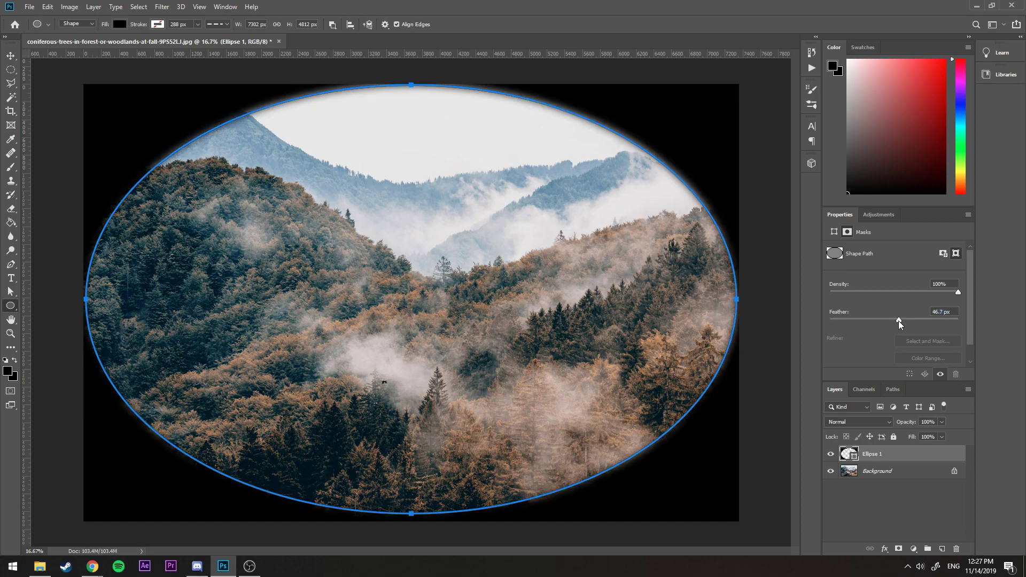
drag(925, 320, 944, 320)
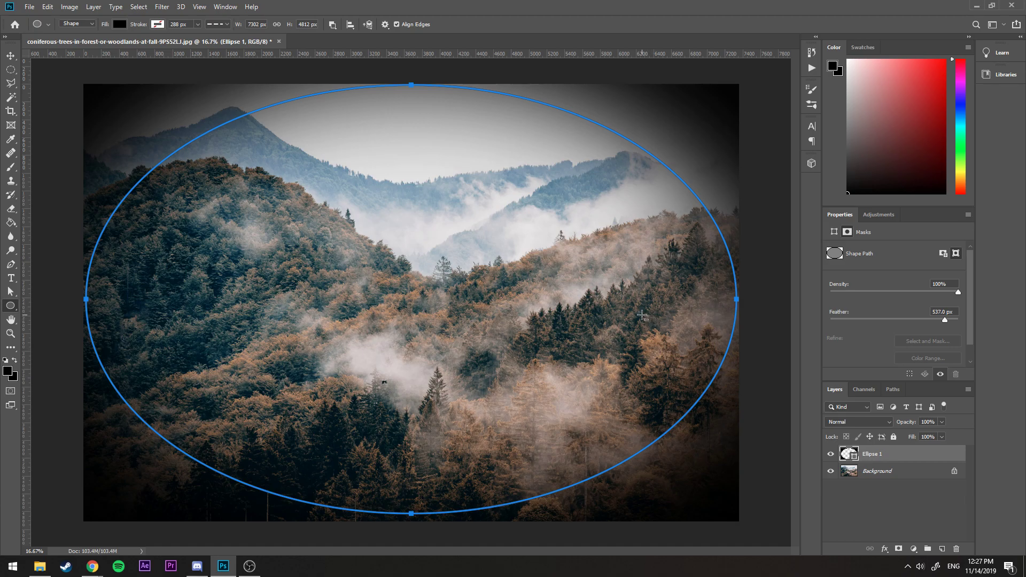
Transform Ellipse 1 into a near-circle of 4379 × 4421 px by pulling its edges inward
click(873, 458)
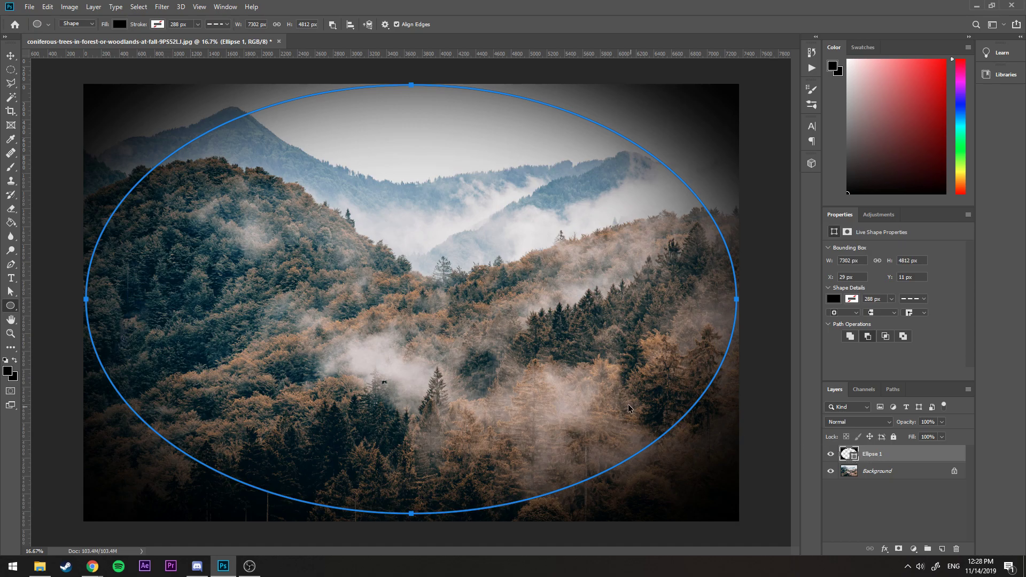
key(ctrl+t)
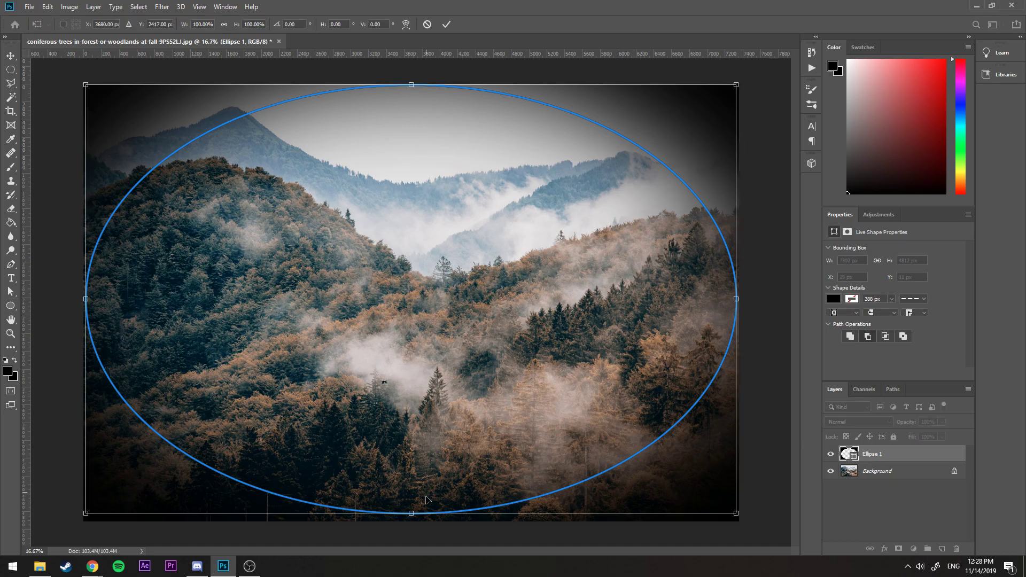
drag(411, 512, 411, 521)
drag(742, 301, 744, 302)
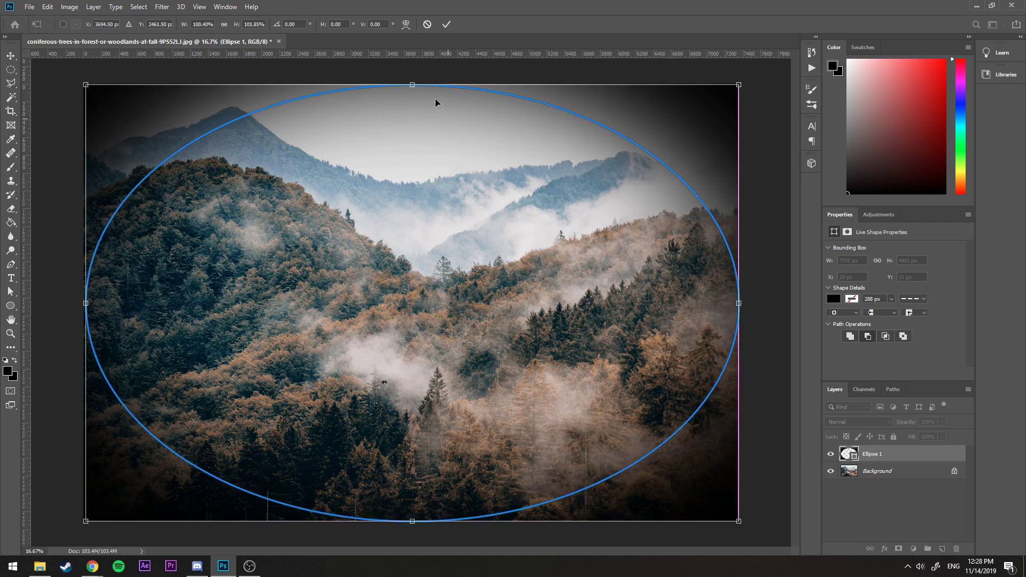
drag(411, 84, 411, 97)
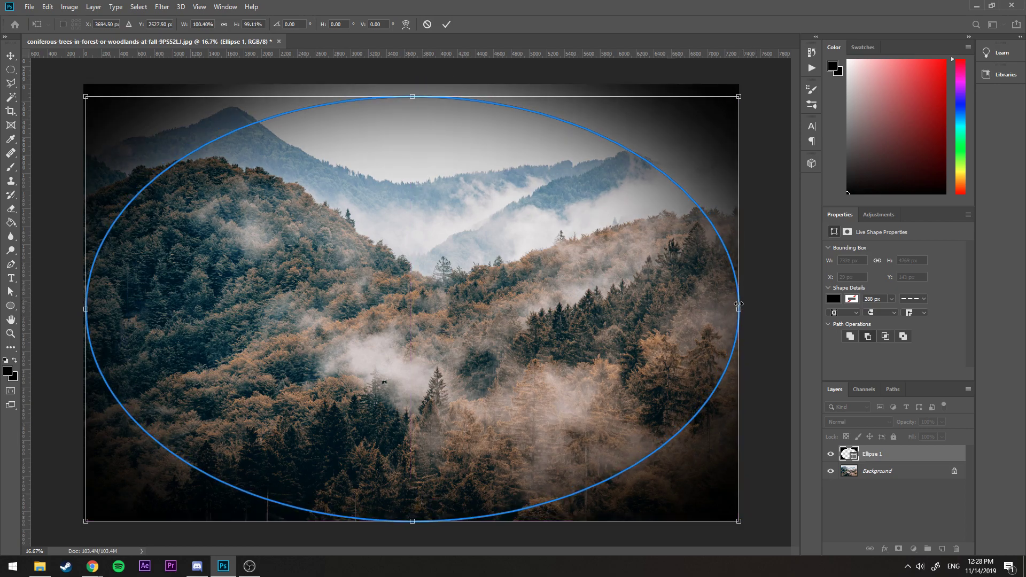
drag(739, 307, 637, 305)
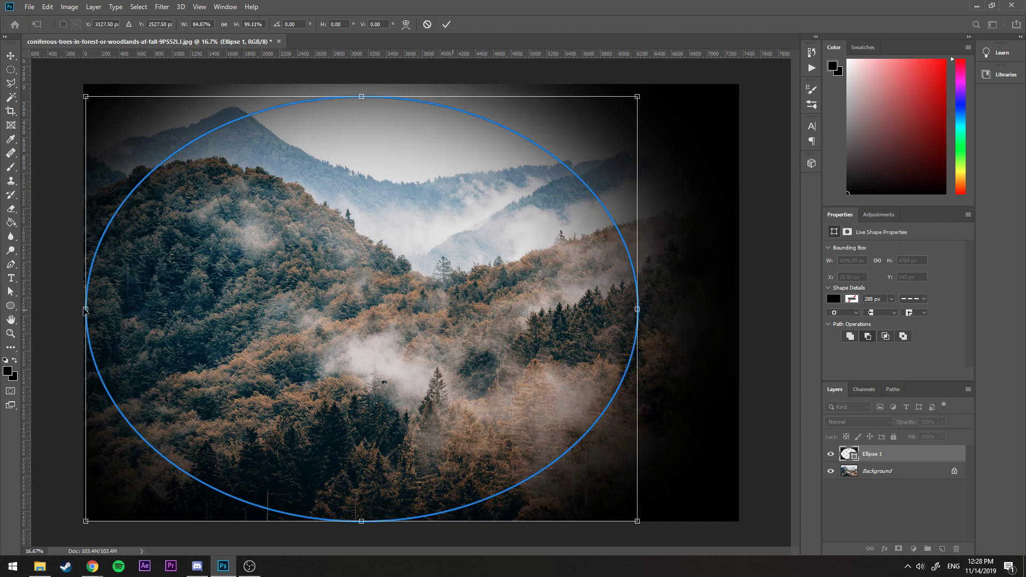
drag(85, 309, 224, 319)
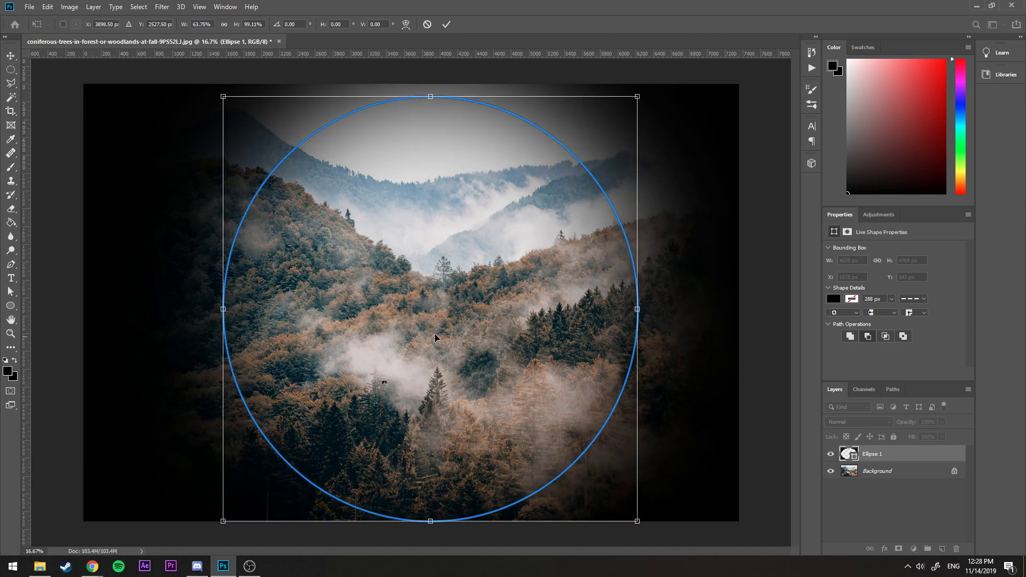
drag(637, 309, 613, 309)
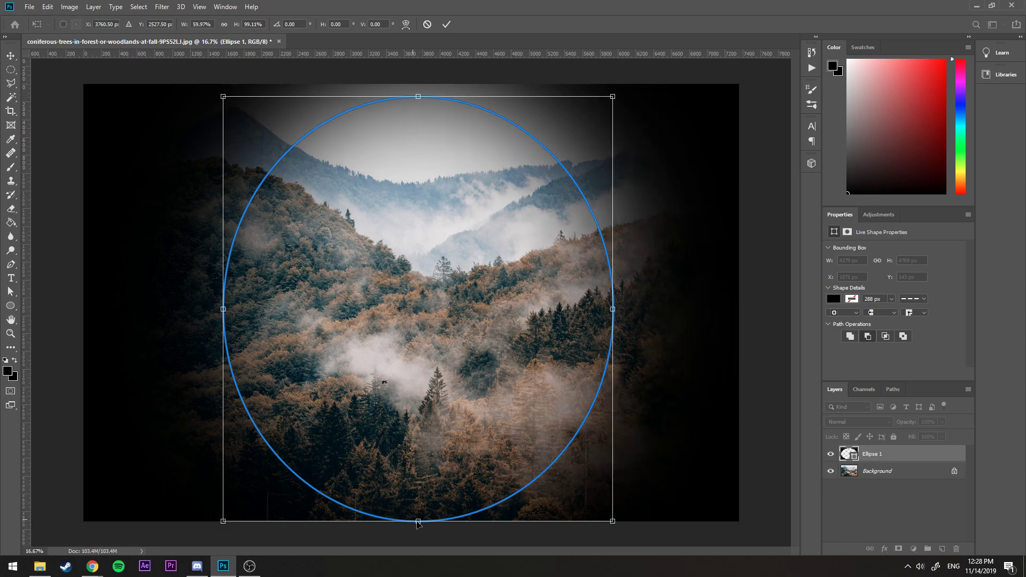
mouse_move(419, 523)
mouse_down()
mouse_move(419, 494)
mouse_move(418, 504)
mouse_up()
drag(417, 97, 418, 111)
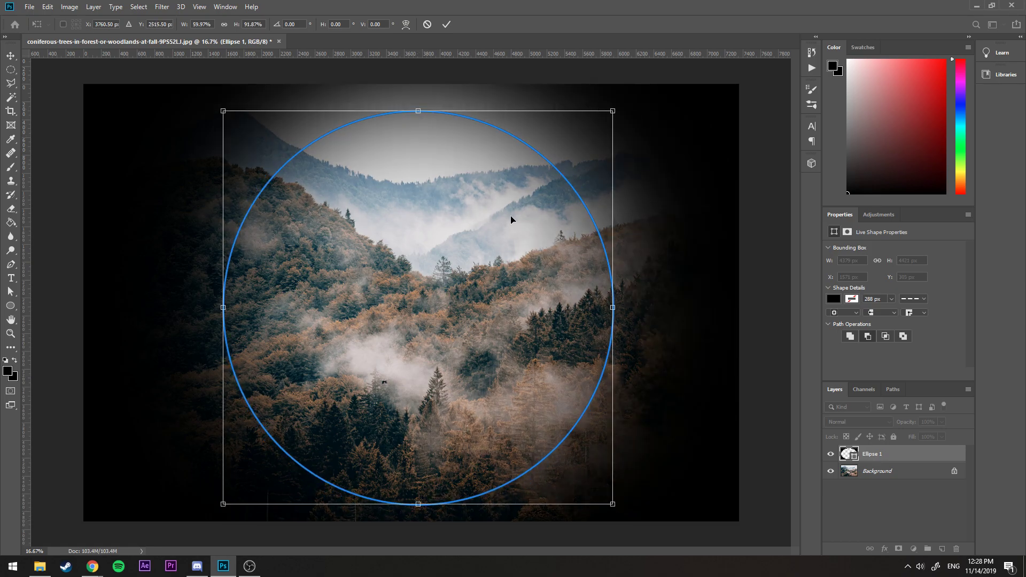
key(Return)
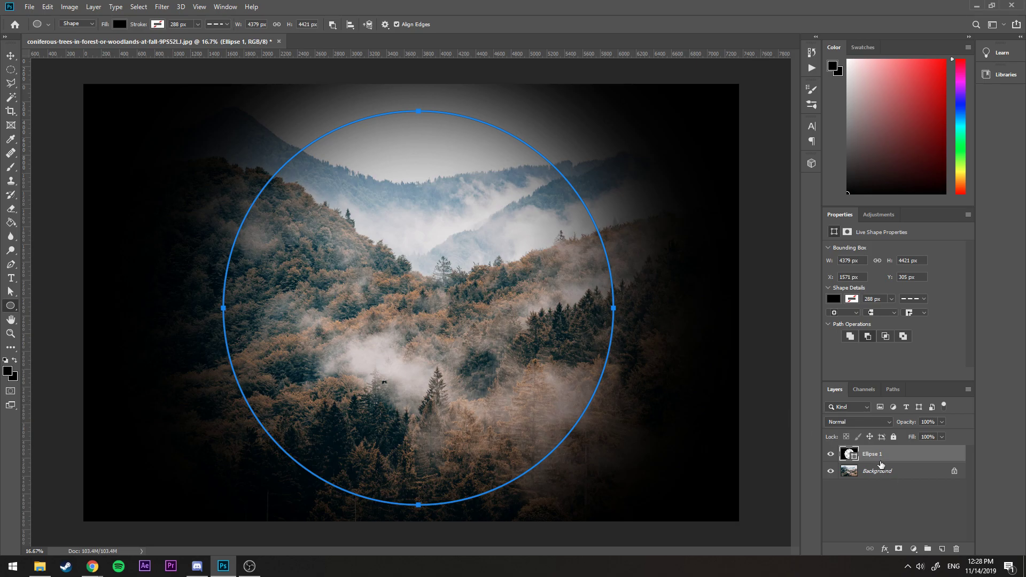
Select the Background layer to hide the ellipse outline and show the finished vignette
click(890, 475)
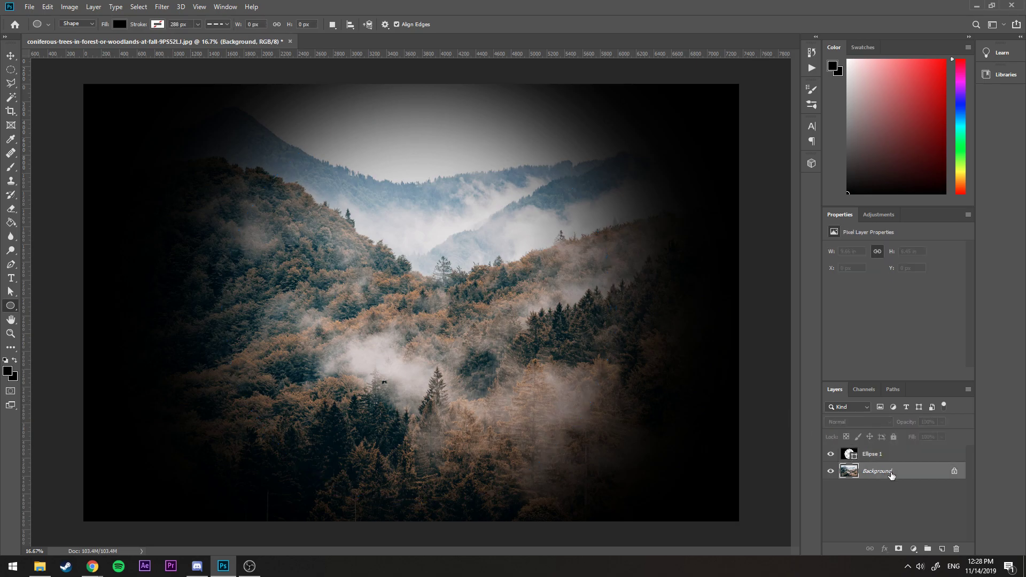